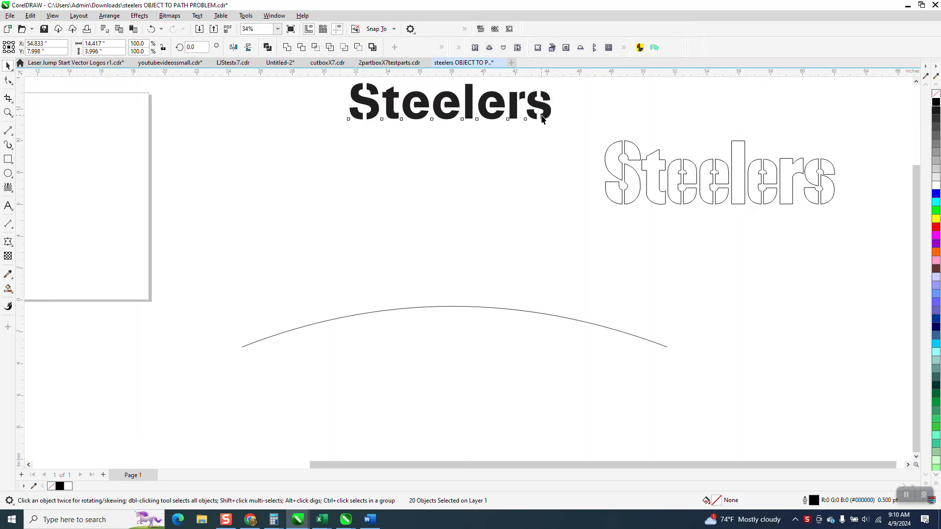
Move the solid "Steelers" text straight down to just above the arc, centred at about X 37.9, Y 2.5 inches
{"action": "left_click_drag", "start_coordinate": [541, 120], "coordinate": [542, 277]}
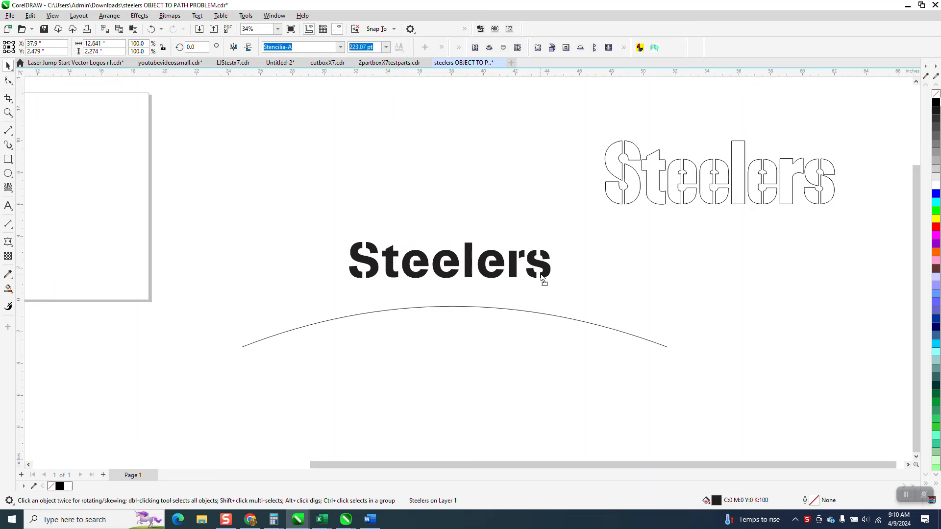
{"action": "key", "text": "z"}
{"action": "left_click_drag", "start_coordinate": [597, 123], "coordinate": [936, 283]}
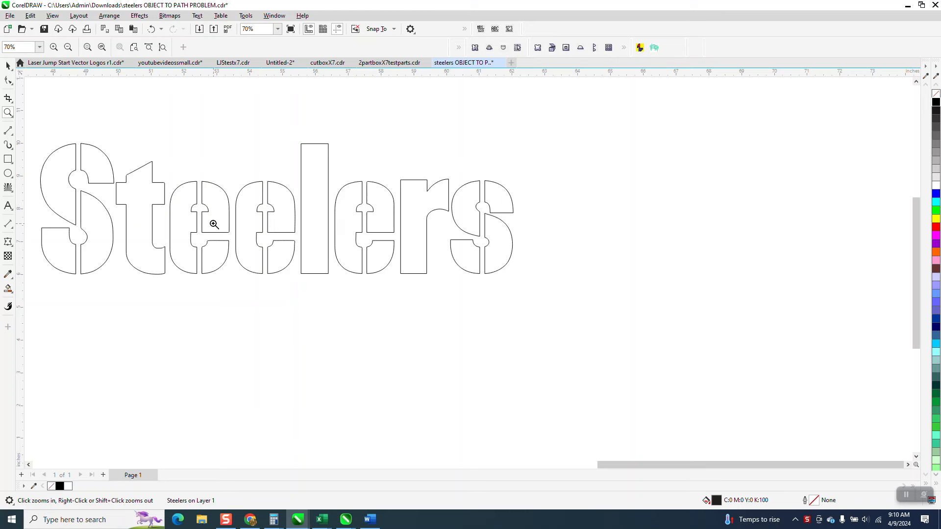
{"action": "right_click", "coordinate": [352, 282]}
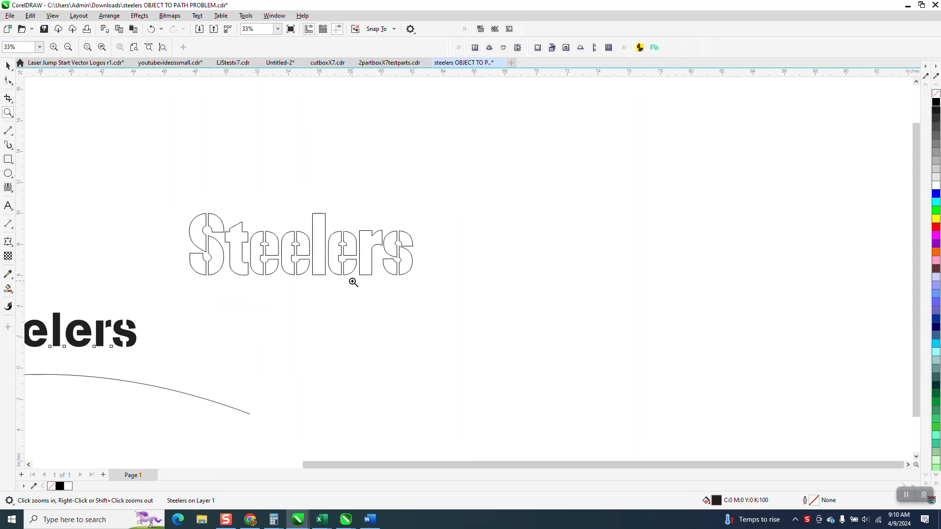
{"action": "right_click", "coordinate": [352, 282]}
{"action": "left_click_drag", "start_coordinate": [72, 294], "coordinate": [203, 345]}
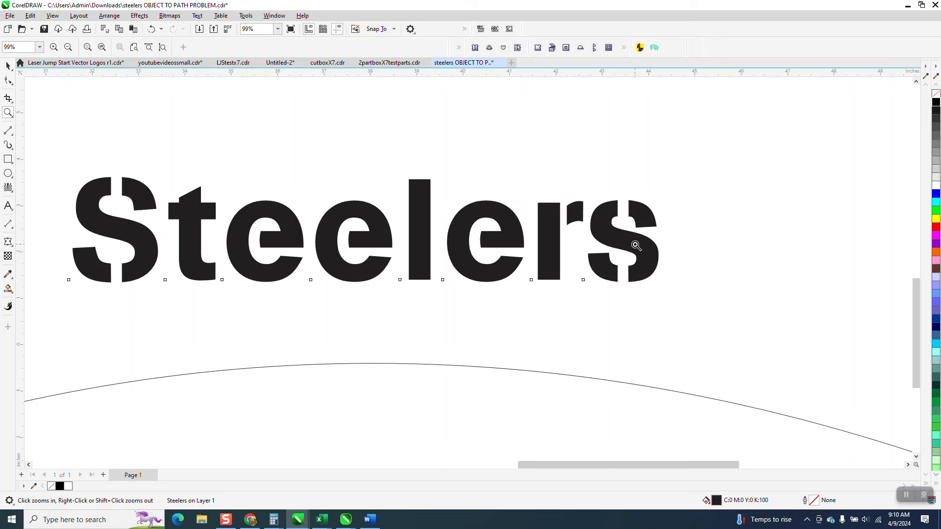
{"action": "scroll", "coordinate": [638, 245], "scroll_direction": "down", "scroll_amount": 1}
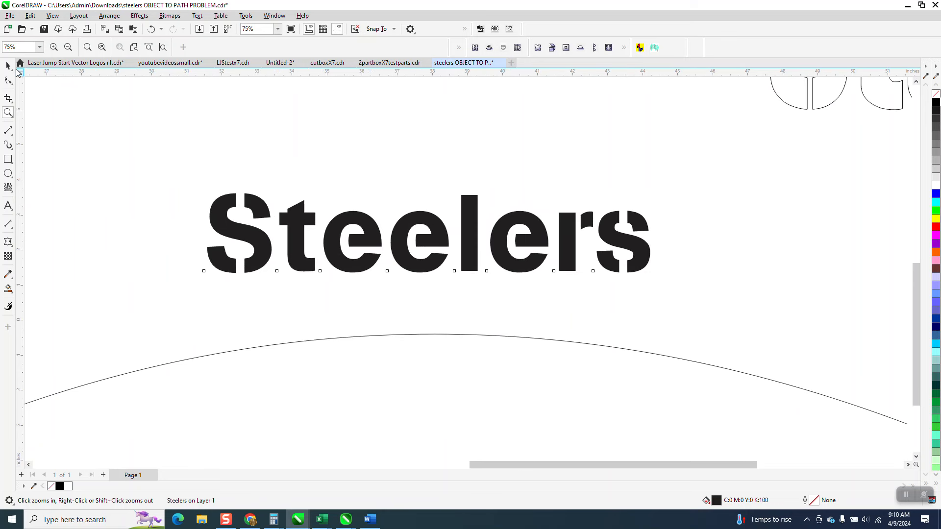
Fit the solid "Steelers" text to the arc as its path, roughly centred on the curve
{"action": "left_click", "coordinate": [10, 65]}
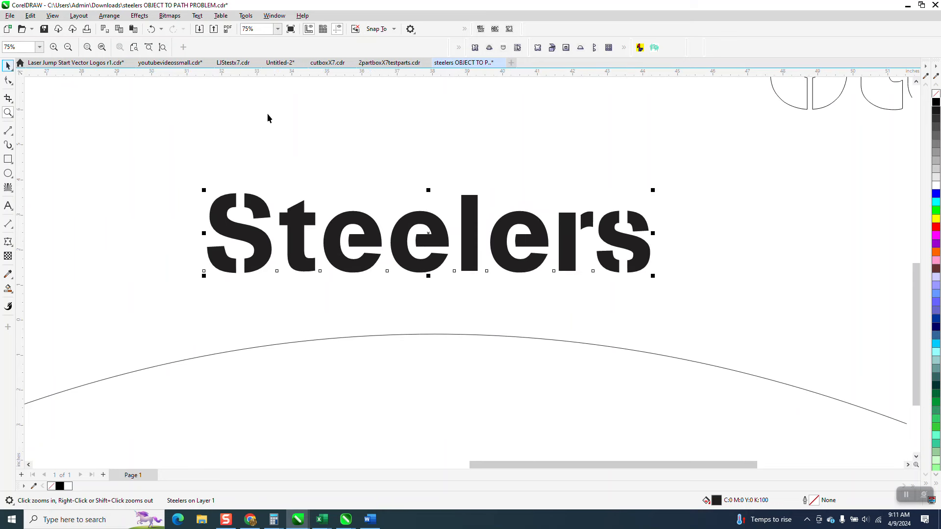
{"action": "left_click", "coordinate": [817, 111]}
{"action": "left_click", "coordinate": [550, 245]}
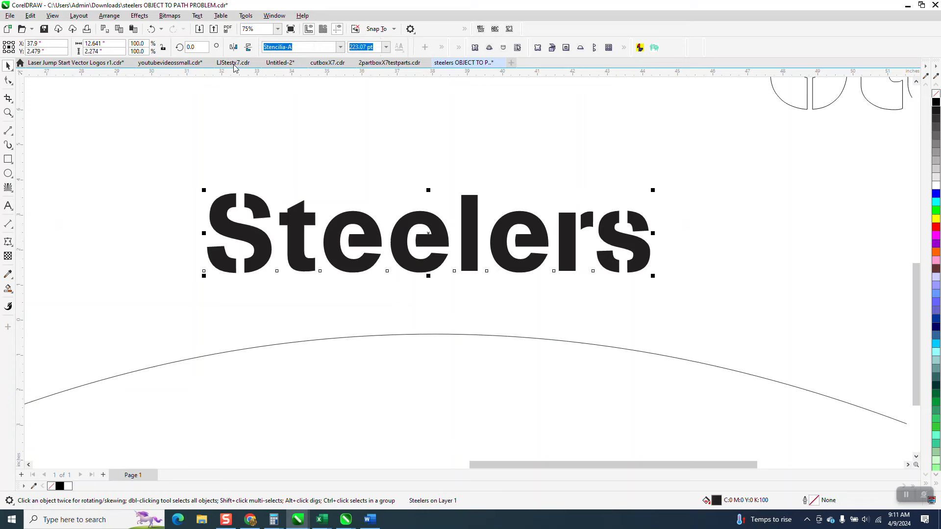
{"action": "left_click", "coordinate": [196, 16]}
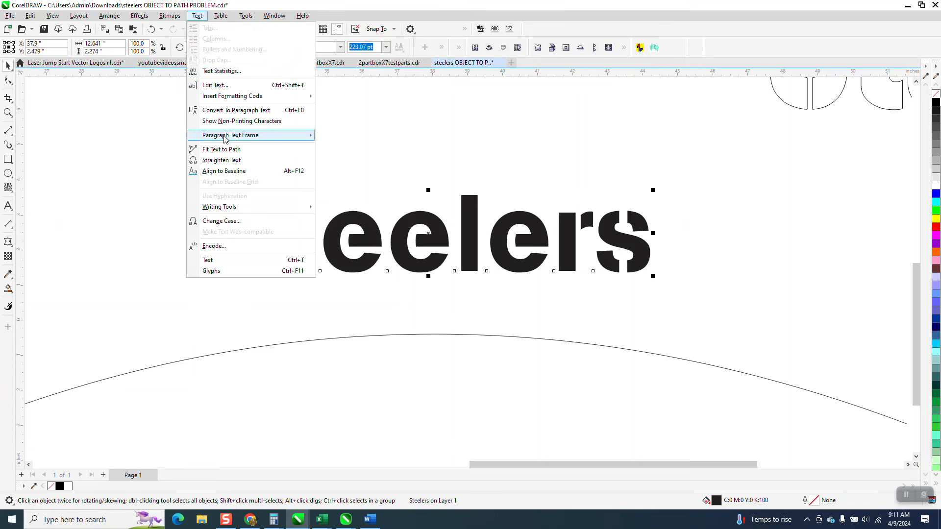
{"action": "left_click", "coordinate": [225, 150]}
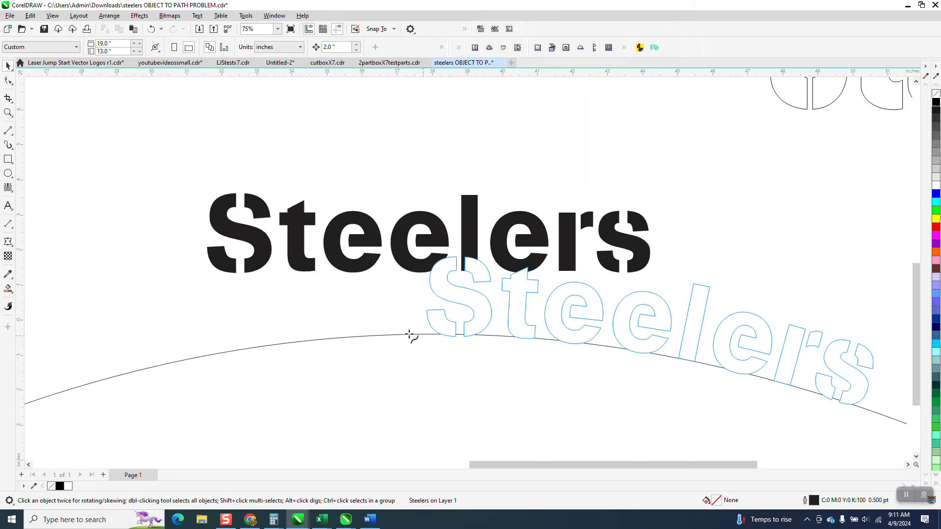
{"action": "left_click", "coordinate": [213, 358]}
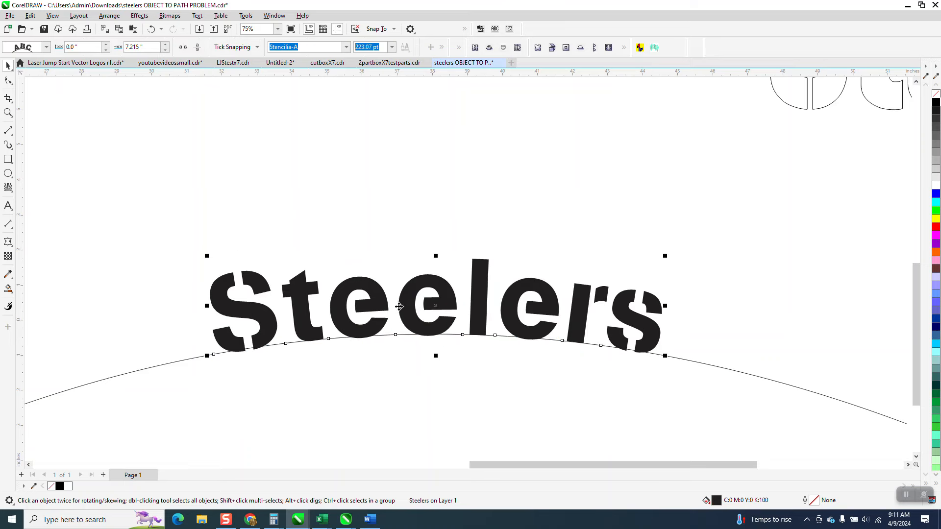
Undo the fit to path and move the solid text away from the arc to about X 28.3, Y 14.2 inches
{"action": "scroll", "coordinate": [413, 342], "scroll_direction": "down", "scroll_amount": 2}
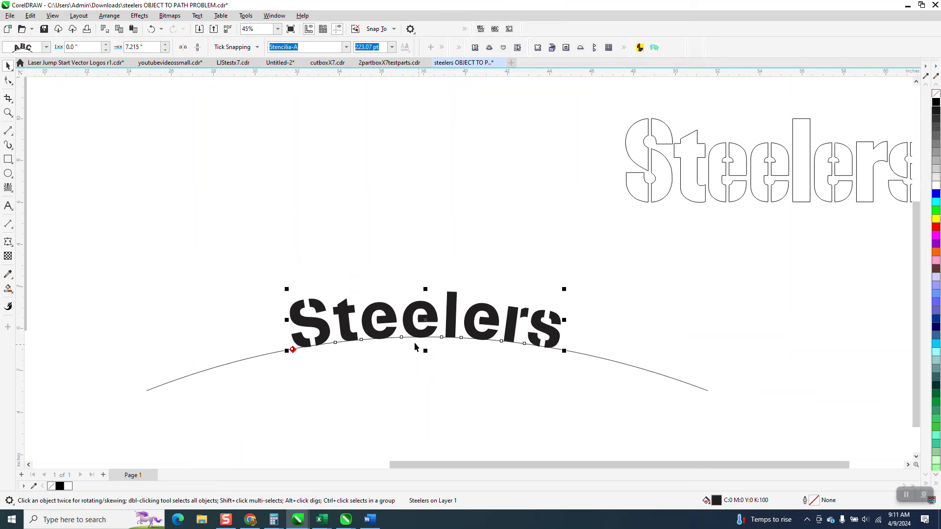
{"action": "left_click", "coordinate": [156, 30]}
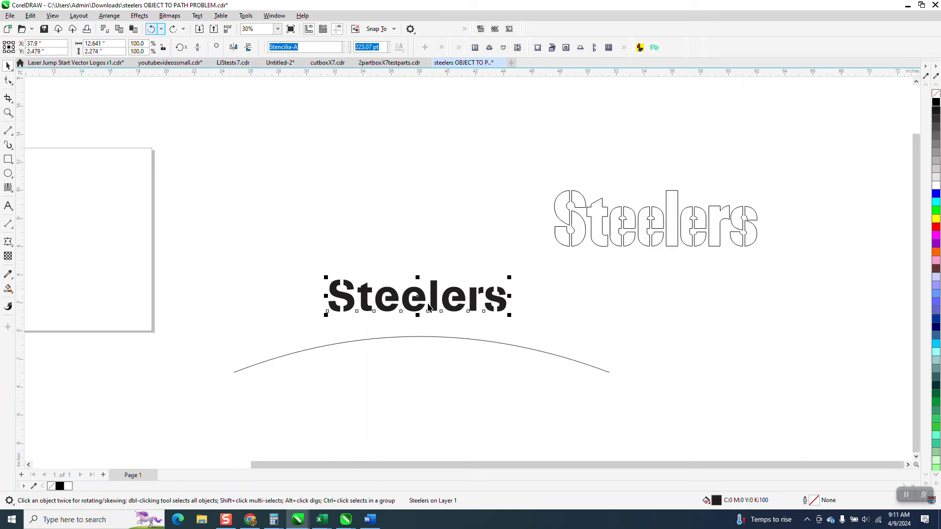
{"action": "left_click", "coordinate": [315, 146]}
{"action": "left_click_drag", "start_coordinate": [419, 294], "coordinate": [285, 129]}
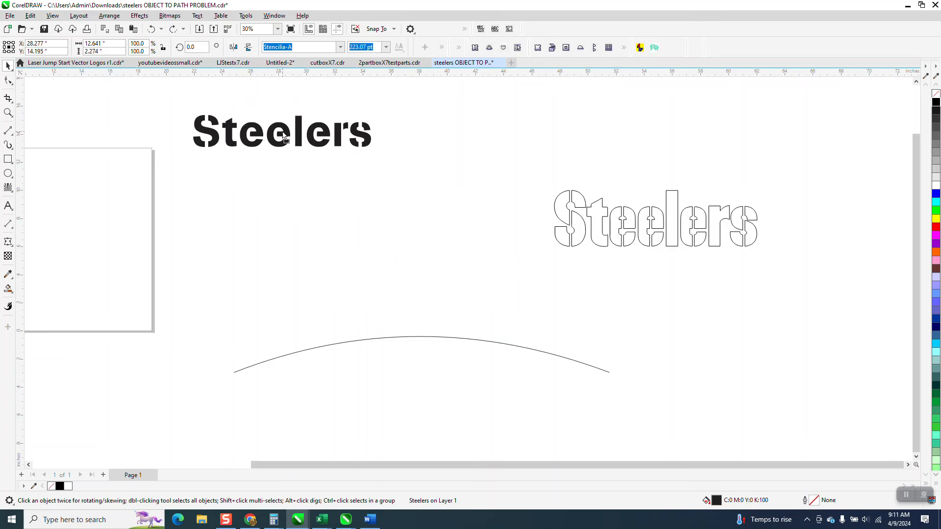
Weld all the outlined "Steelers" pieces into one curve and move it just above the arc, to about X 38, Y 1.9 inches
{"action": "left_click", "coordinate": [652, 220]}
{"action": "left_click_drag", "start_coordinate": [523, 166], "coordinate": [904, 316]}
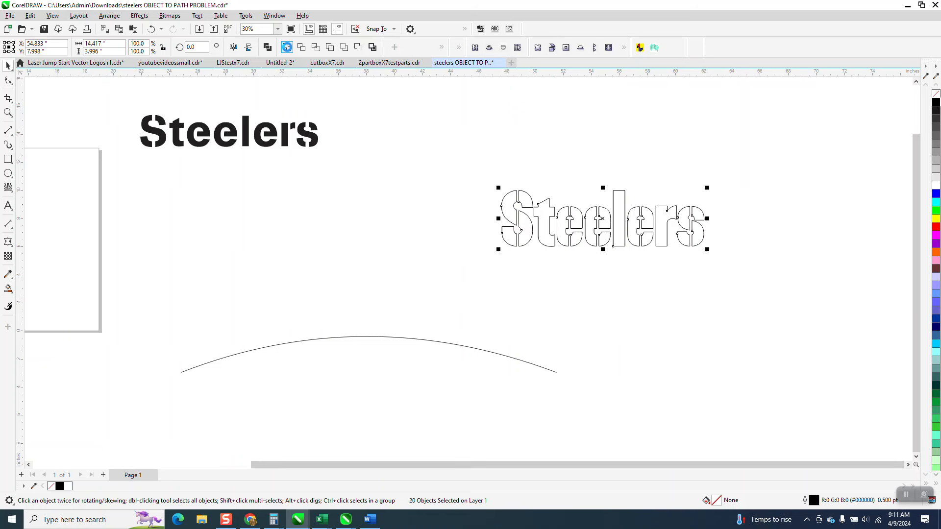
{"action": "left_click", "coordinate": [287, 47]}
{"action": "left_click_drag", "start_coordinate": [608, 228], "coordinate": [372, 314]}
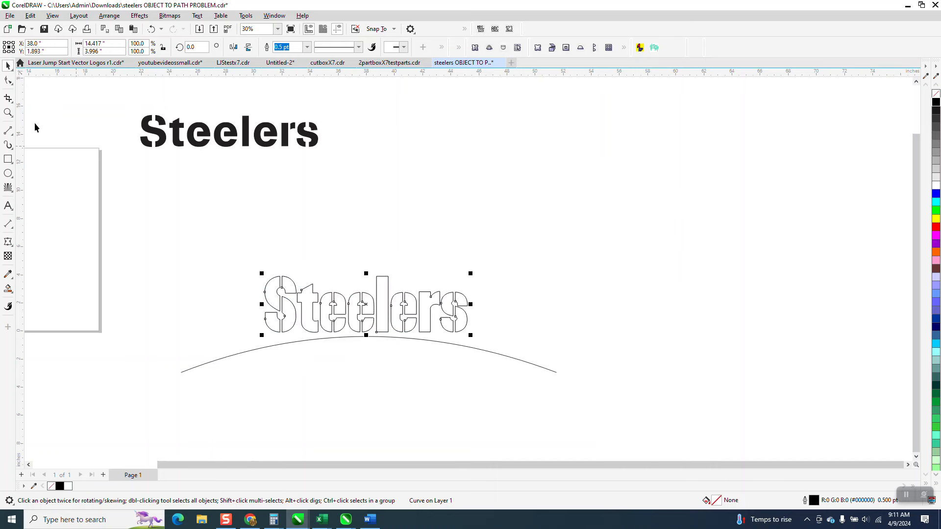
Align the arc with the centre of the outlined "Steelers" lettering, both horizontally and vertically
{"action": "left_click", "coordinate": [8, 112]}
{"action": "left_click_drag", "start_coordinate": [176, 307], "coordinate": [645, 434]}
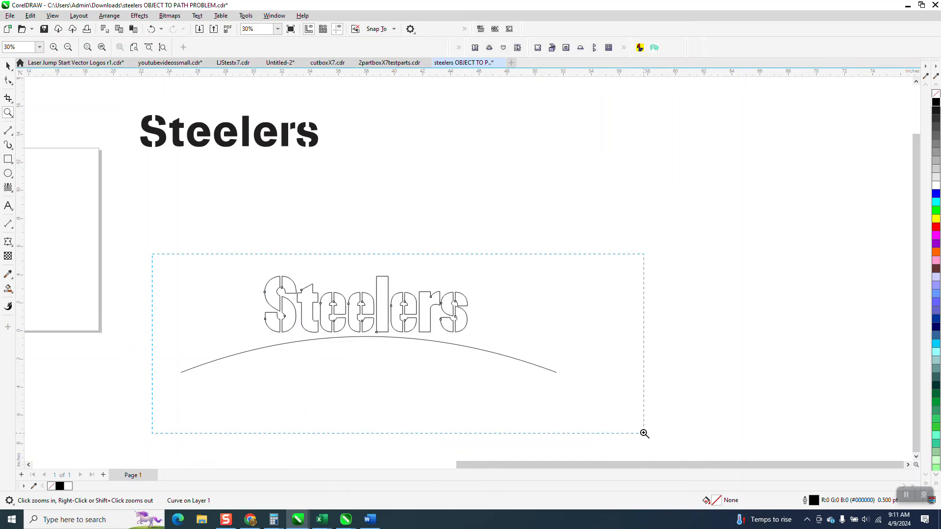
{"action": "left_click", "coordinate": [8, 65]}
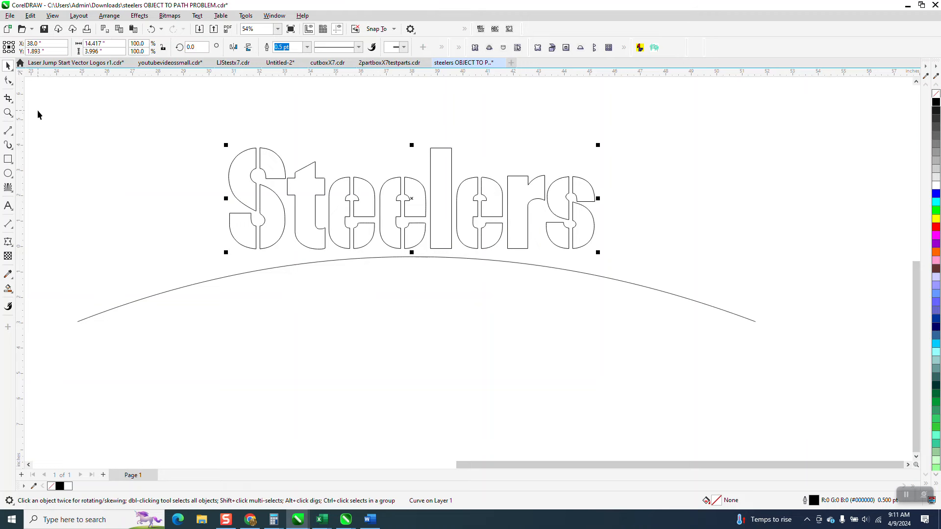
{"action": "left_click_drag", "start_coordinate": [38, 111], "coordinate": [825, 377]}
{"action": "key", "text": "c"}
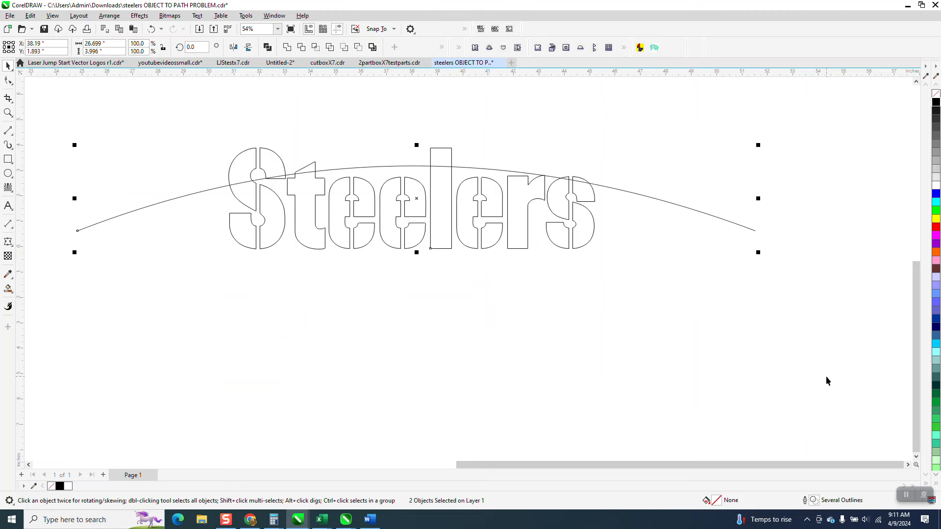
{"action": "key", "text": "c"}
{"action": "left_click", "coordinate": [652, 154]}
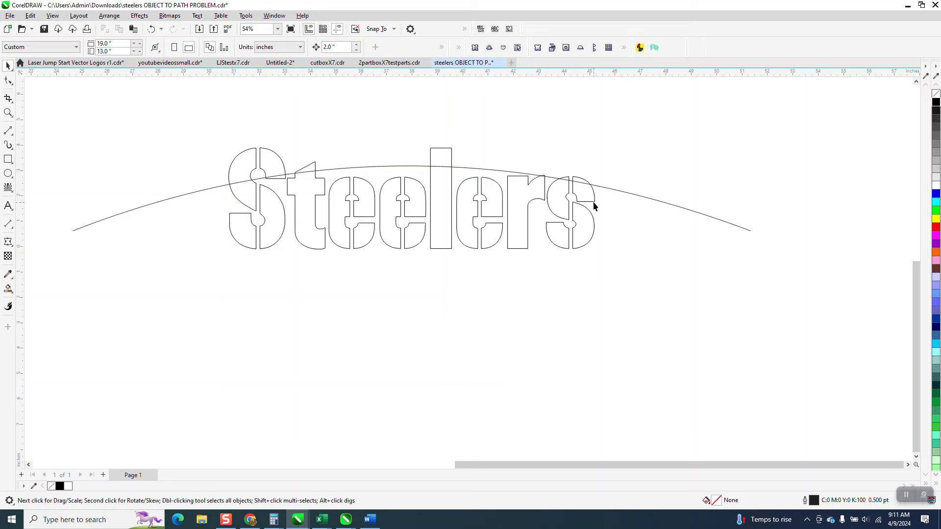
Move the outlined lettering straight up until its base rests on the arc's peak, at about Y 5.2 inches
{"action": "left_click", "coordinate": [594, 201]}
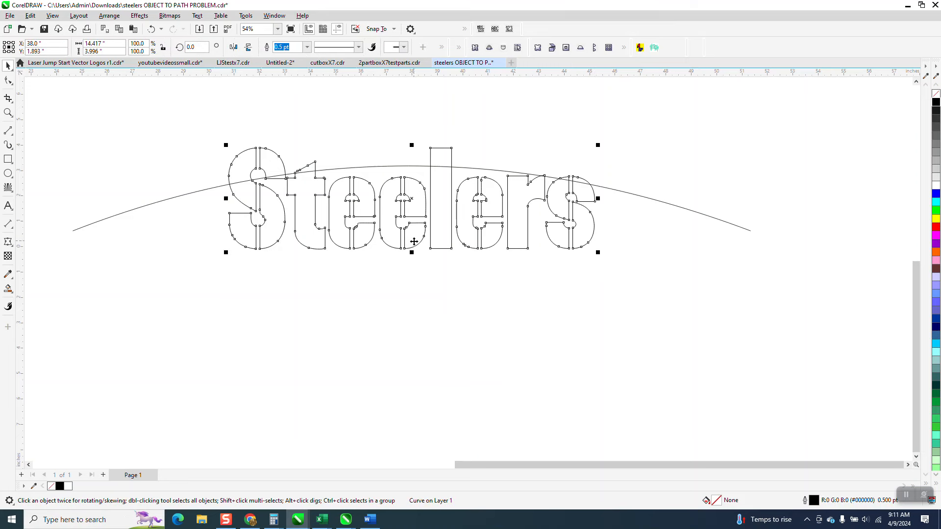
{"action": "left_click_drag", "start_coordinate": [414, 243], "coordinate": [420, 161]}
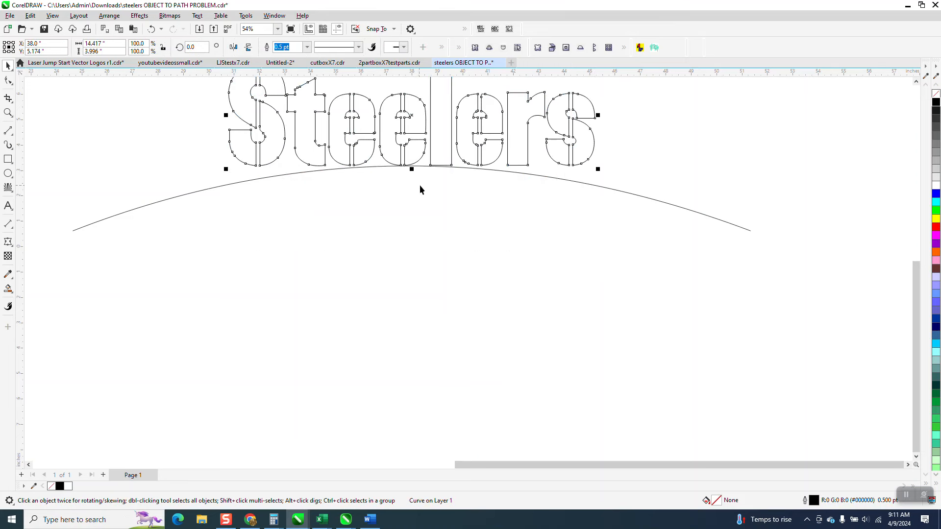
{"action": "scroll", "coordinate": [447, 261], "scroll_direction": "down", "scroll_amount": 1}
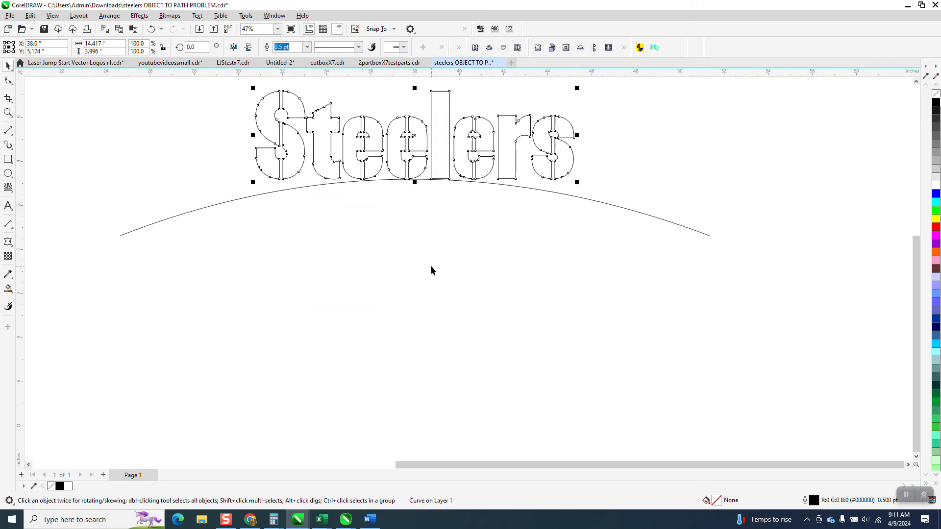
Apply an Envelope to the outlined lettering and delete the middle nodes on the envelope's two vertical sides
{"action": "left_click", "coordinate": [8, 242]}
{"action": "scroll", "coordinate": [242, 301], "scroll_direction": "down", "scroll_amount": 2}
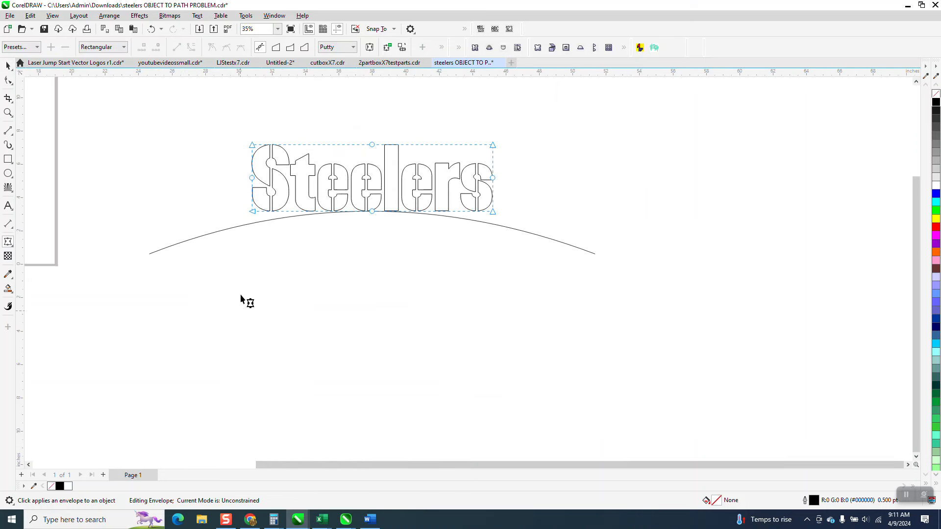
{"action": "left_click", "coordinate": [8, 114]}
{"action": "left_click", "coordinate": [431, 213]}
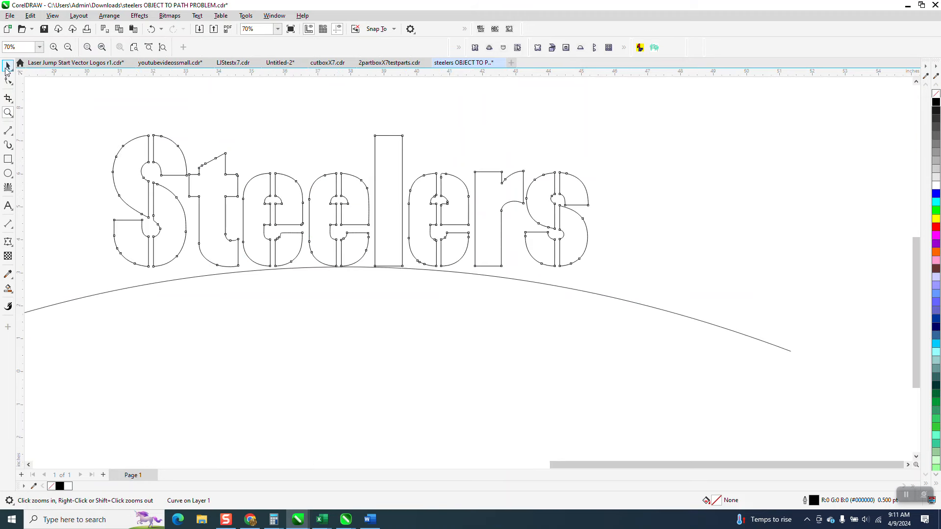
{"action": "left_click", "coordinate": [7, 67]}
{"action": "left_click", "coordinate": [13, 246]}
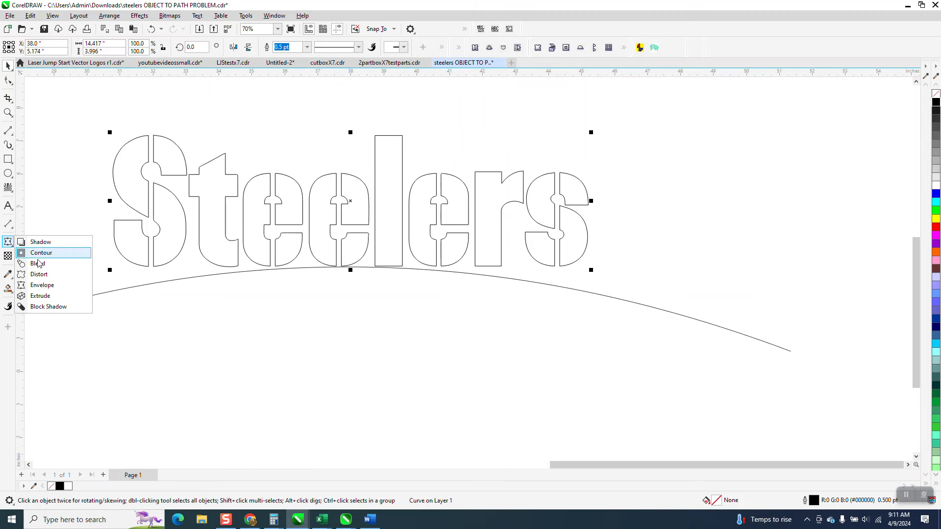
{"action": "left_click", "coordinate": [42, 285]}
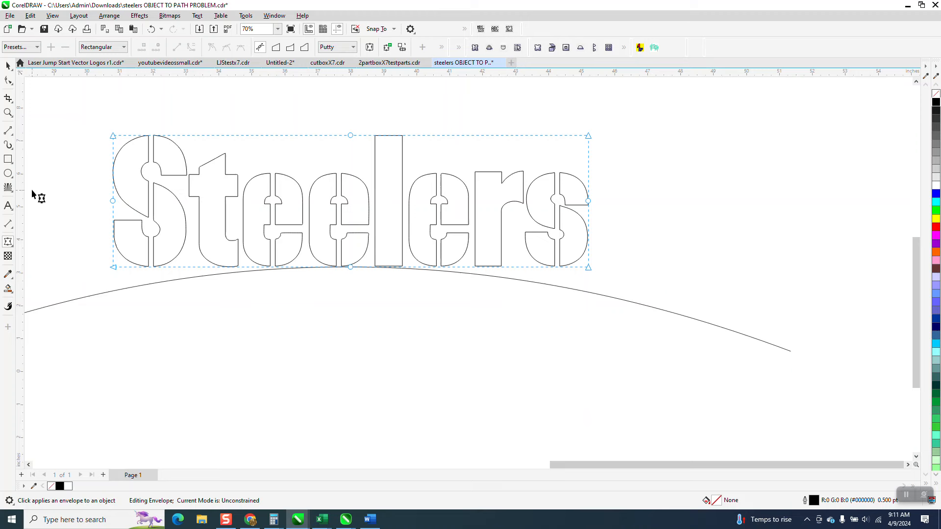
{"action": "left_click_drag", "start_coordinate": [51, 183], "coordinate": [603, 230]}
{"action": "key", "text": "Delete"}
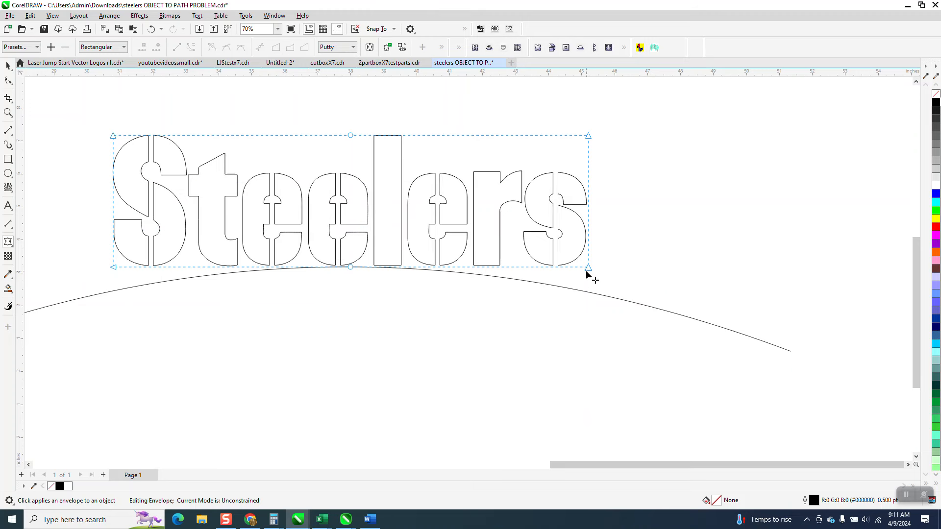
Lower both bottom corners of the envelope onto the arc and bend their curve handles so the bottom edge follows the arc
{"action": "left_click_drag", "start_coordinate": [589, 269], "coordinate": [589, 293]}
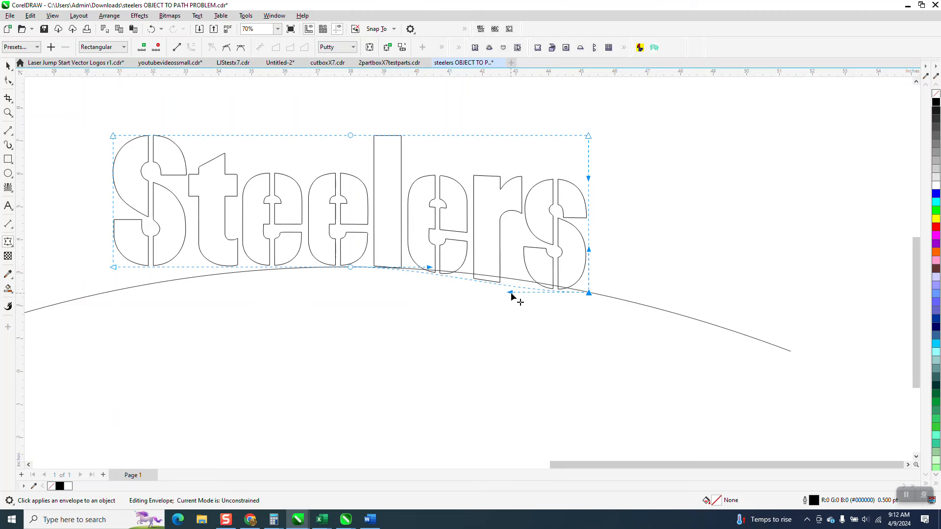
{"action": "left_click_drag", "start_coordinate": [509, 296], "coordinate": [514, 275]}
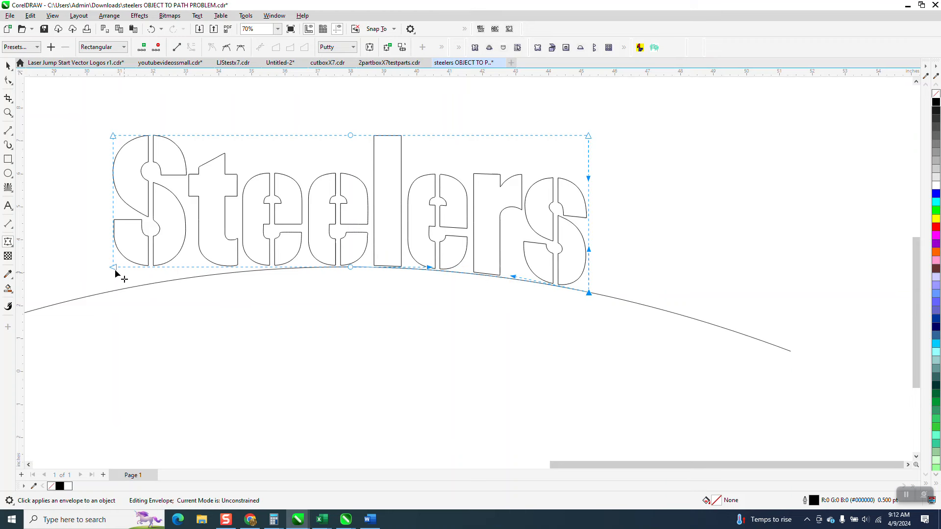
{"action": "left_click_drag", "start_coordinate": [113, 269], "coordinate": [112, 292]}
{"action": "left_click_drag", "start_coordinate": [187, 293], "coordinate": [187, 279]}
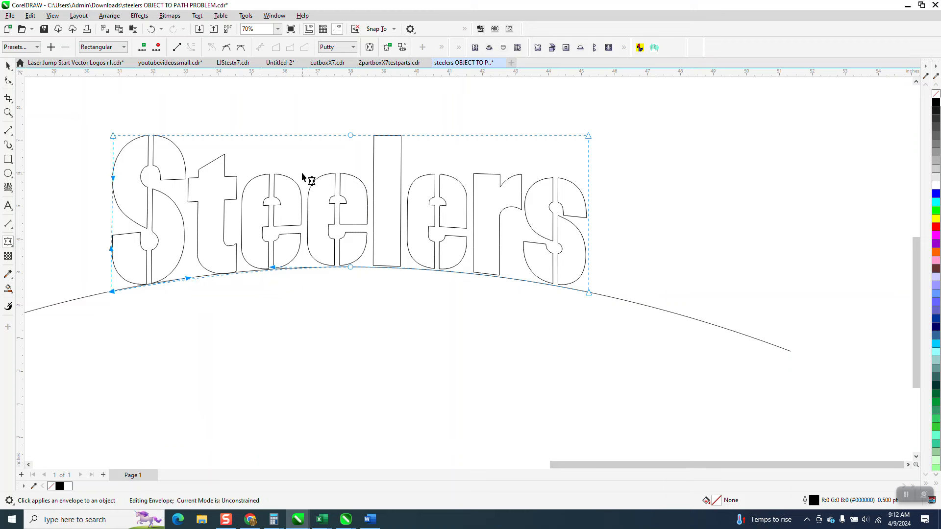
{"action": "left_click", "coordinate": [7, 66]}
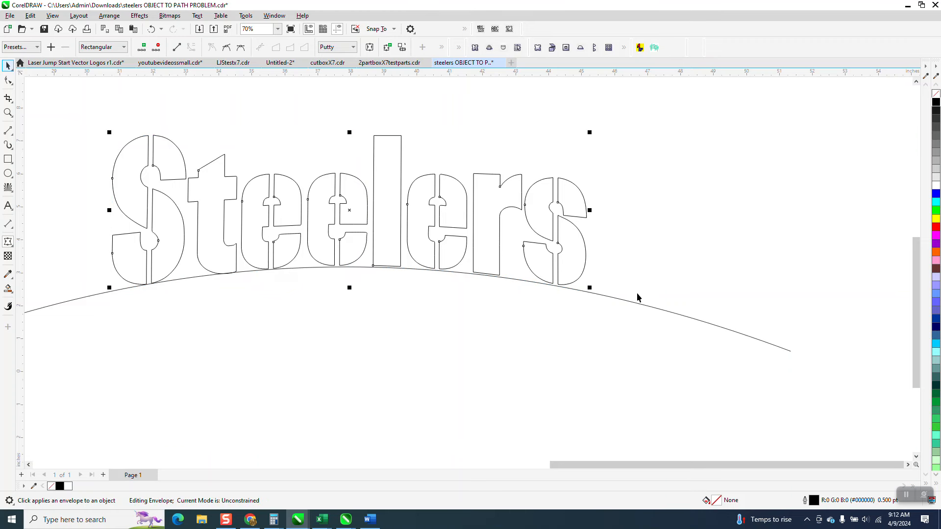
Try moving the arc straight up to the top of the lettering, and undo the move
{"action": "left_click", "coordinate": [636, 304]}
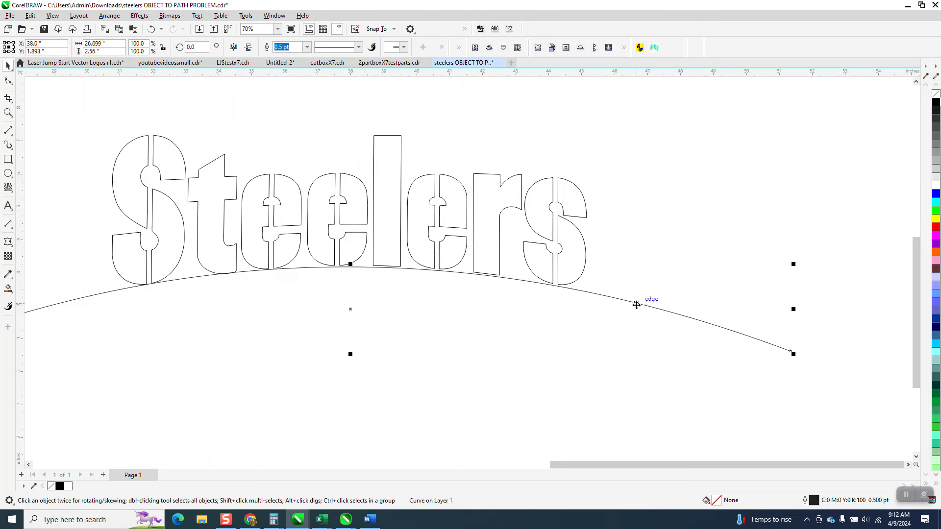
{"action": "left_click_drag", "start_coordinate": [352, 310], "coordinate": [353, 180]}
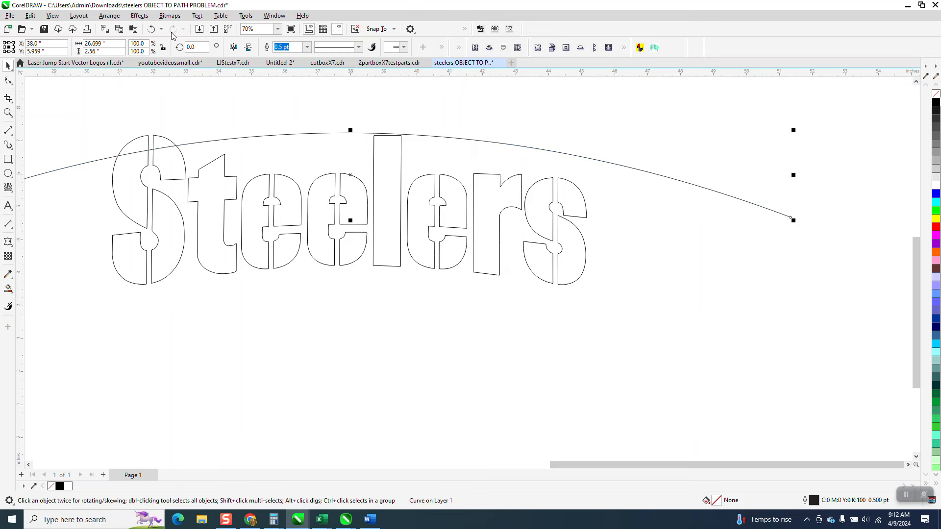
{"action": "left_click", "coordinate": [152, 29]}
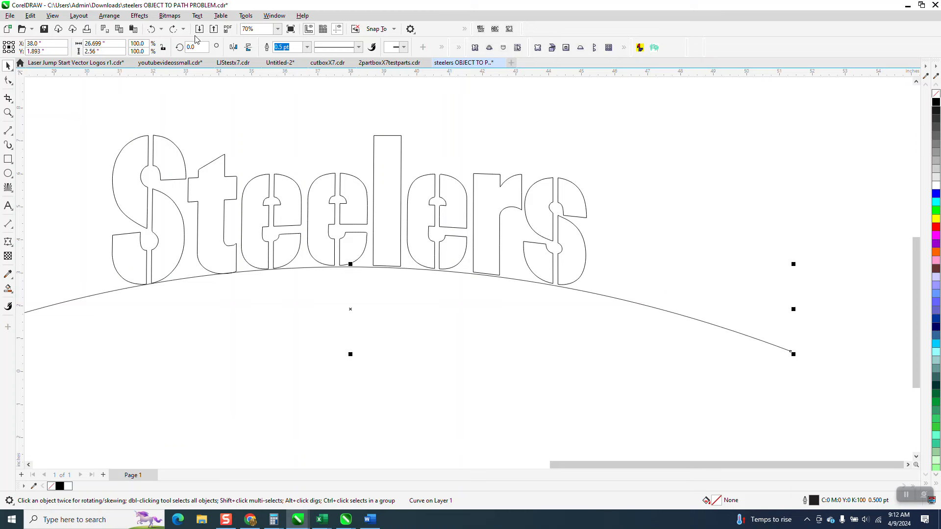
Duplicate the arc and move the copy straight up to the top of the lettering, at about Y 5.96 inches
{"action": "key", "text": "plus"}
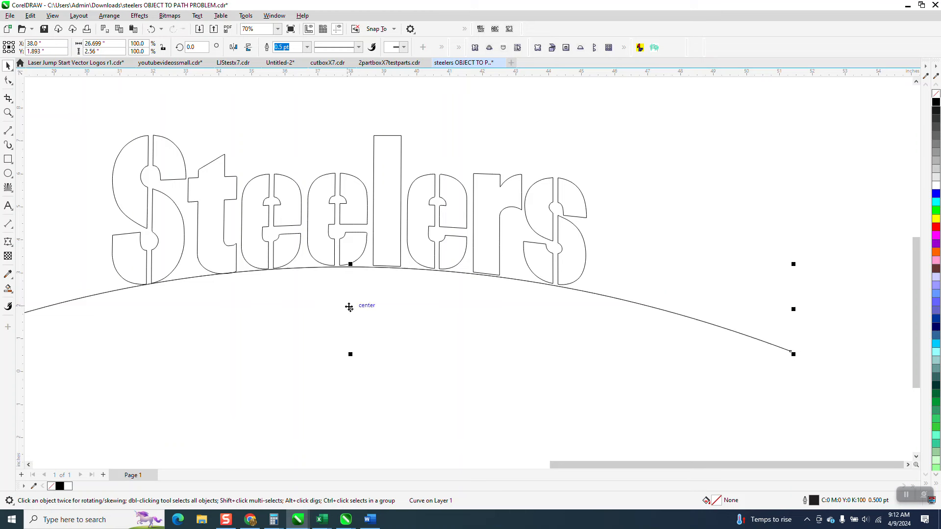
{"action": "left_click_drag", "start_coordinate": [350, 309], "coordinate": [352, 177]}
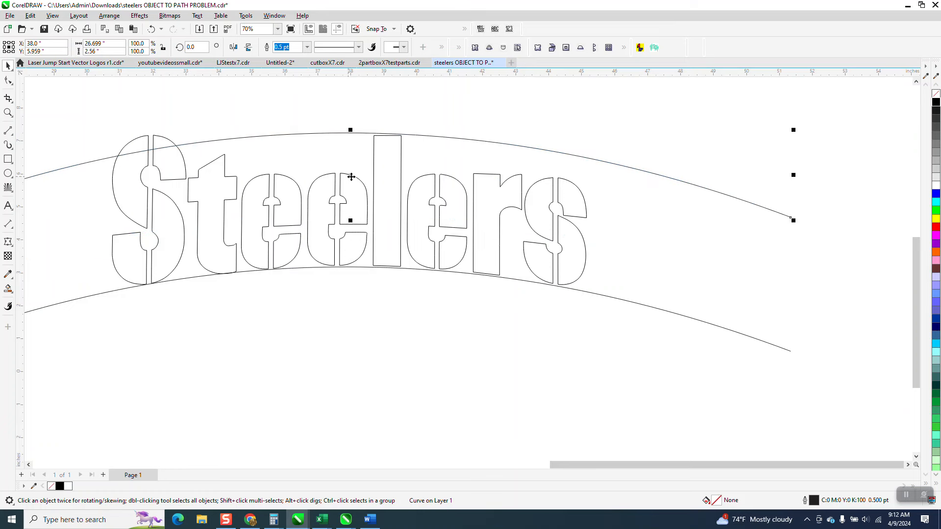
Reshape the top edge of the lettering's envelope to follow the upper arc by adjusting its corners, middle node and curve handles
{"action": "left_click", "coordinate": [185, 171]}
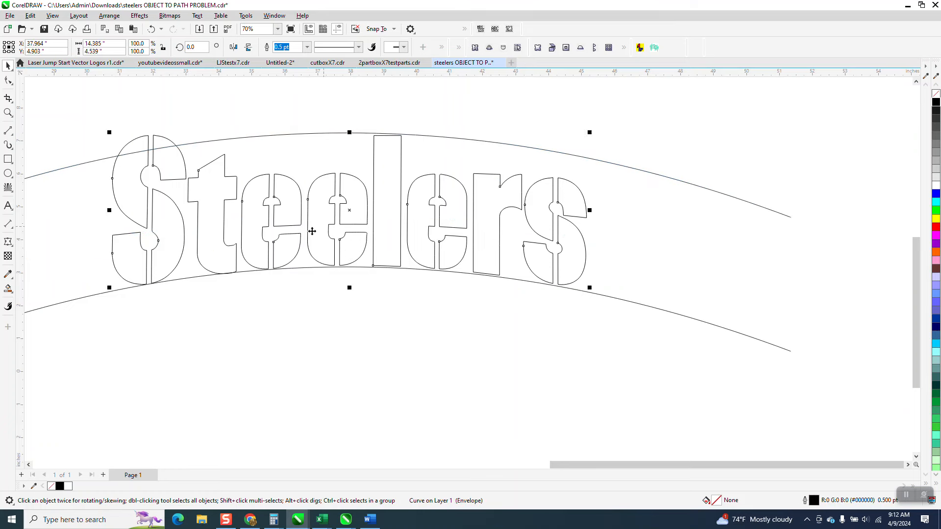
{"action": "left_click", "coordinate": [8, 242]}
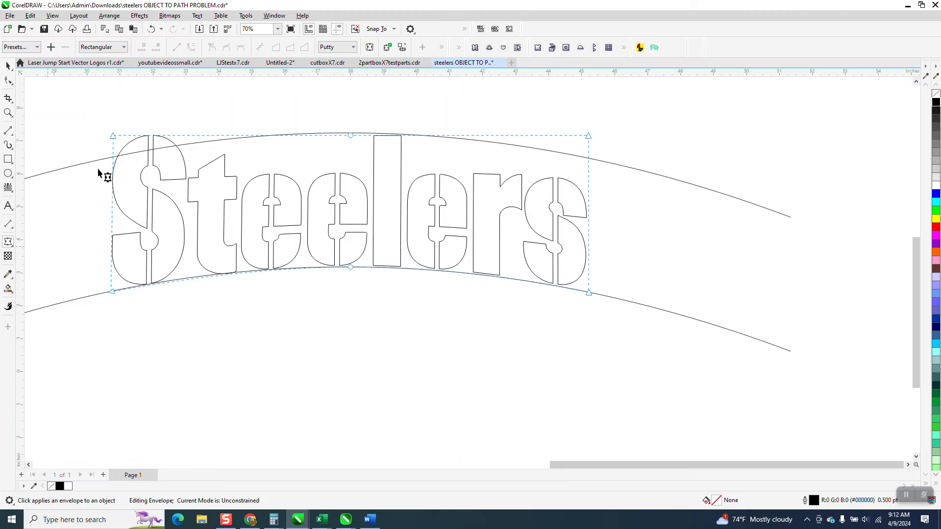
{"action": "left_click_drag", "start_coordinate": [112, 137], "coordinate": [112, 158]}
{"action": "left_click_drag", "start_coordinate": [191, 157], "coordinate": [193, 138]}
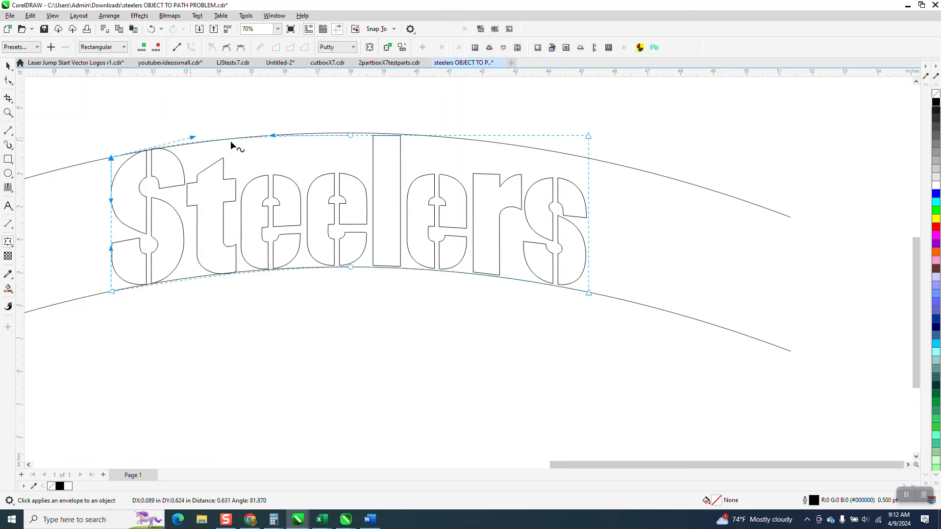
{"action": "left_click_drag", "start_coordinate": [350, 137], "coordinate": [350, 133]}
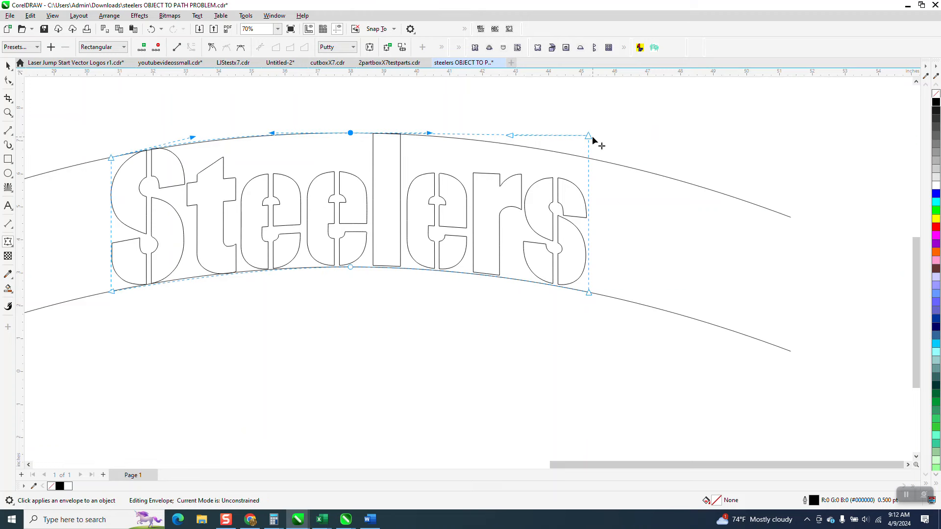
{"action": "left_click_drag", "start_coordinate": [589, 137], "coordinate": [590, 158]}
{"action": "left_click_drag", "start_coordinate": [510, 158], "coordinate": [517, 146]}
{"action": "left_click", "coordinate": [8, 66]}
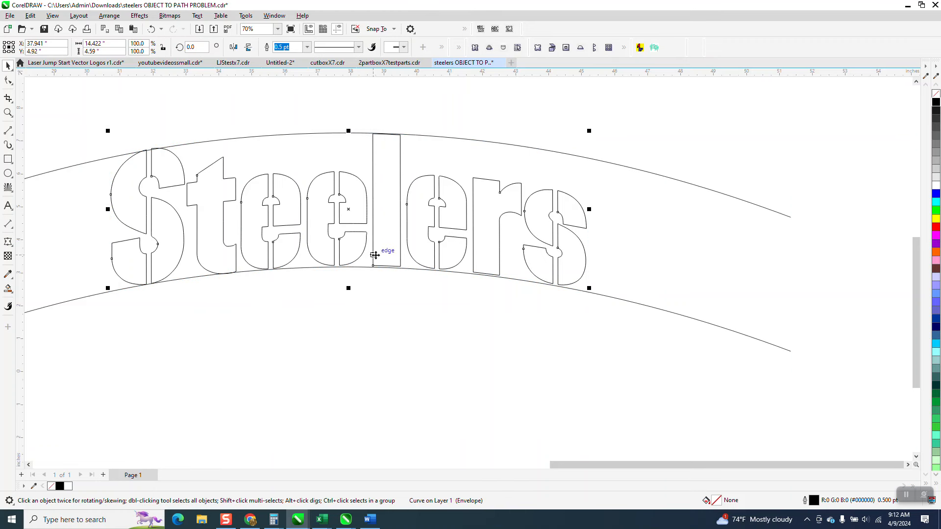
Lower the envelope's bottom middle node slightly so the bases of the central letters touch the lower arc
{"action": "left_click", "coordinate": [9, 242]}
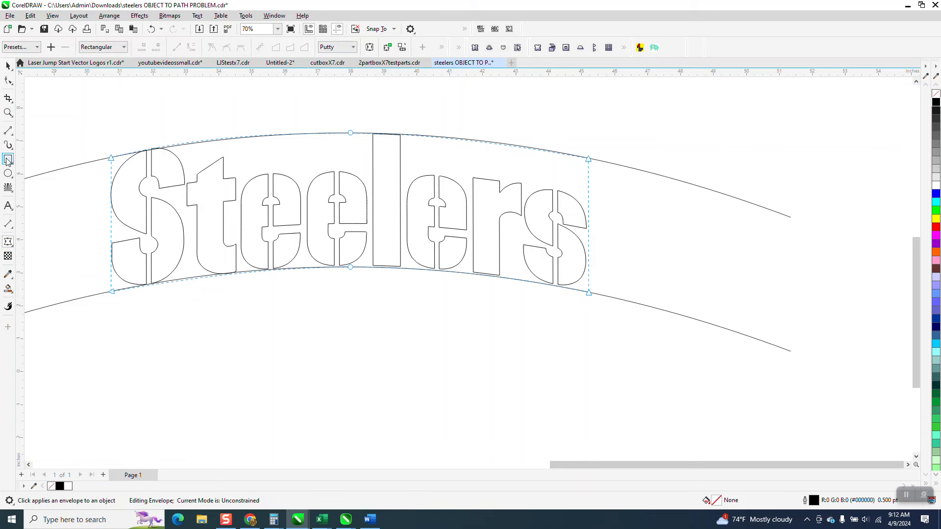
{"action": "left_click", "coordinate": [8, 113]}
{"action": "left_click_drag", "start_coordinate": [258, 225], "coordinate": [546, 313]}
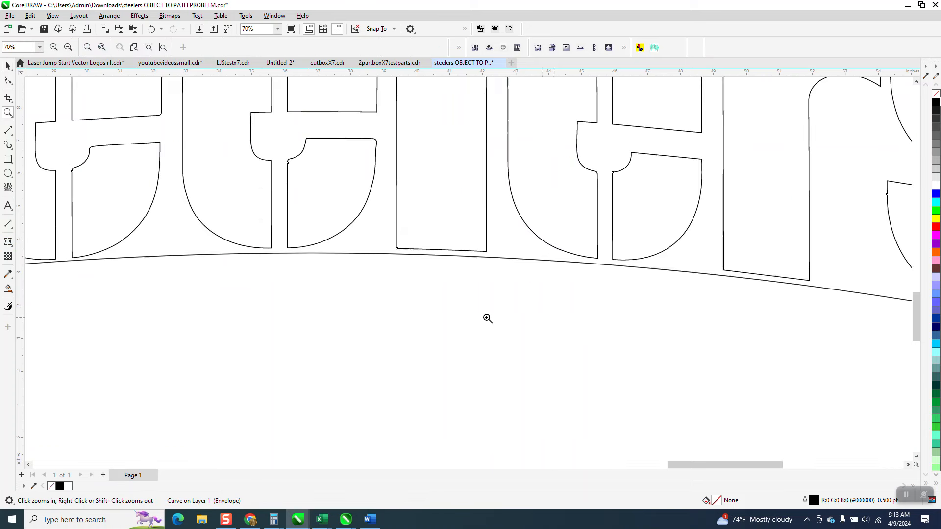
{"action": "left_click", "coordinate": [7, 80]}
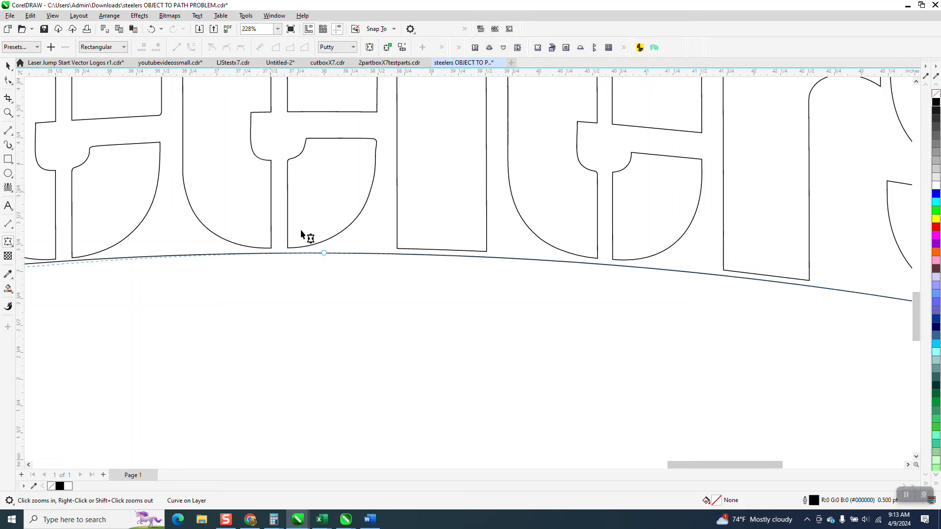
{"action": "left_click", "coordinate": [323, 254]}
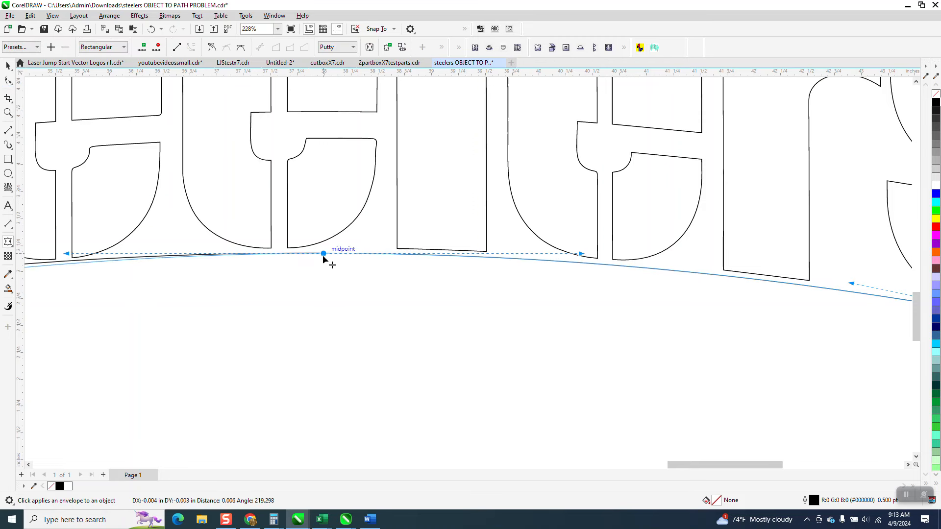
{"action": "left_click_drag", "start_coordinate": [322, 258], "coordinate": [324, 258]}
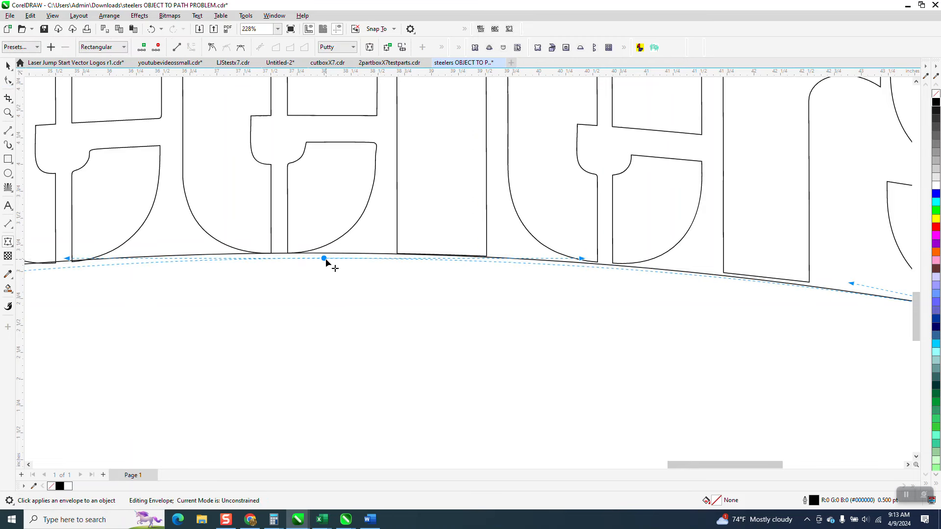
{"action": "scroll", "coordinate": [350, 287], "scroll_direction": "down", "scroll_amount": 5}
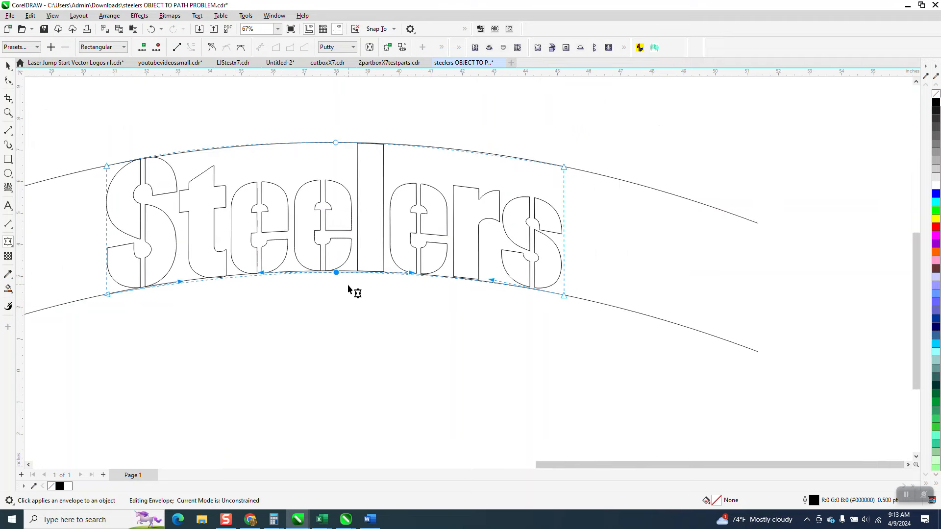
{"action": "left_click", "coordinate": [8, 65]}
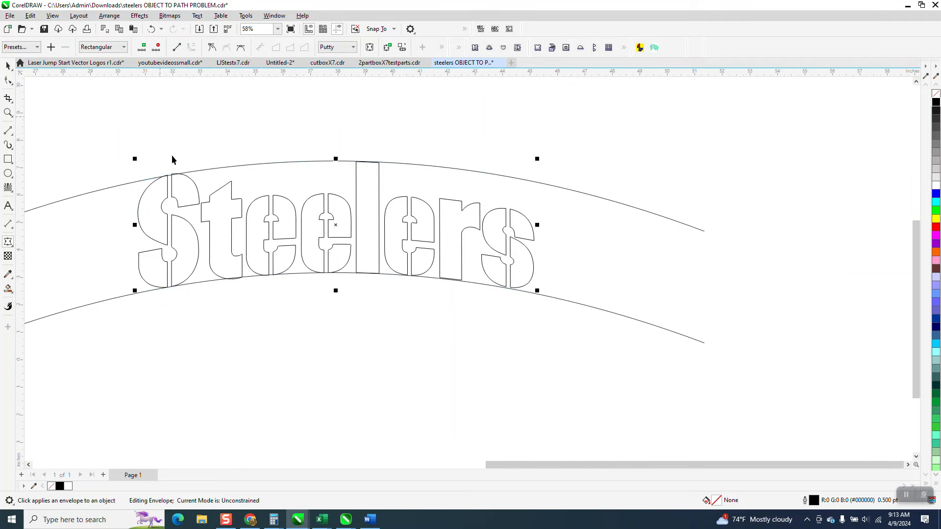
Delete the upper and lower guide arcs around the lettering
{"action": "left_click", "coordinate": [126, 186]}
{"action": "key", "text": "Delete"}
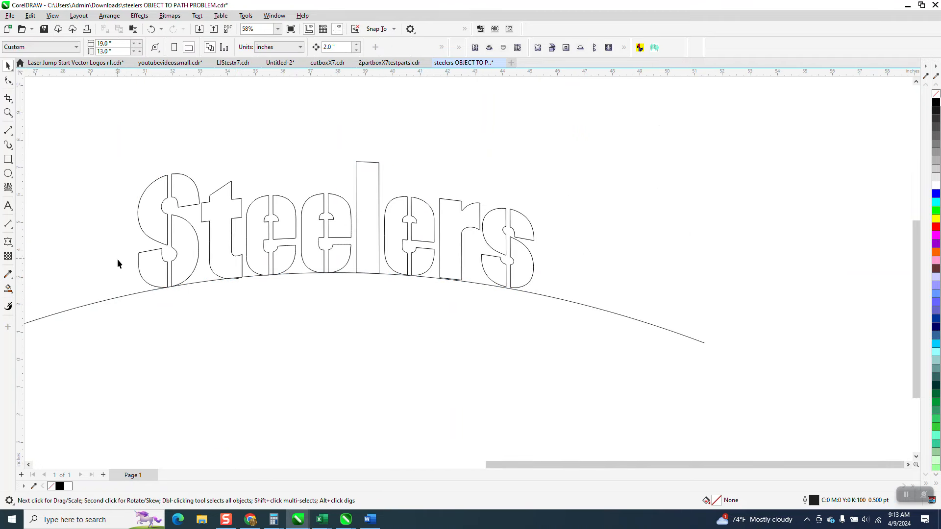
{"action": "left_click", "coordinate": [122, 298]}
{"action": "key", "text": "Delete"}
Fill the arched lettering with black
{"action": "left_click_drag", "start_coordinate": [572, 335], "coordinate": [572, 334]}
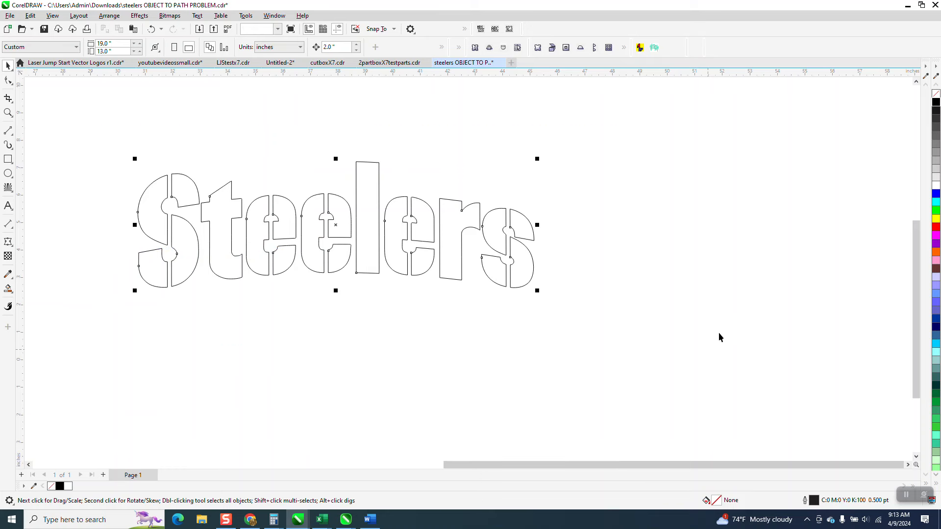
{"action": "left_click", "coordinate": [936, 103]}
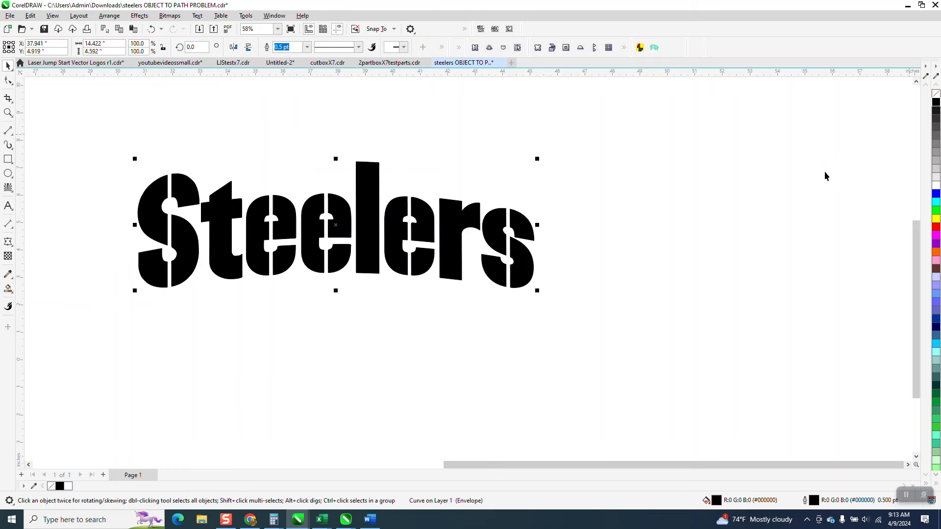
{"action": "scroll", "coordinate": [590, 319], "scroll_direction": "down", "scroll_amount": 3}
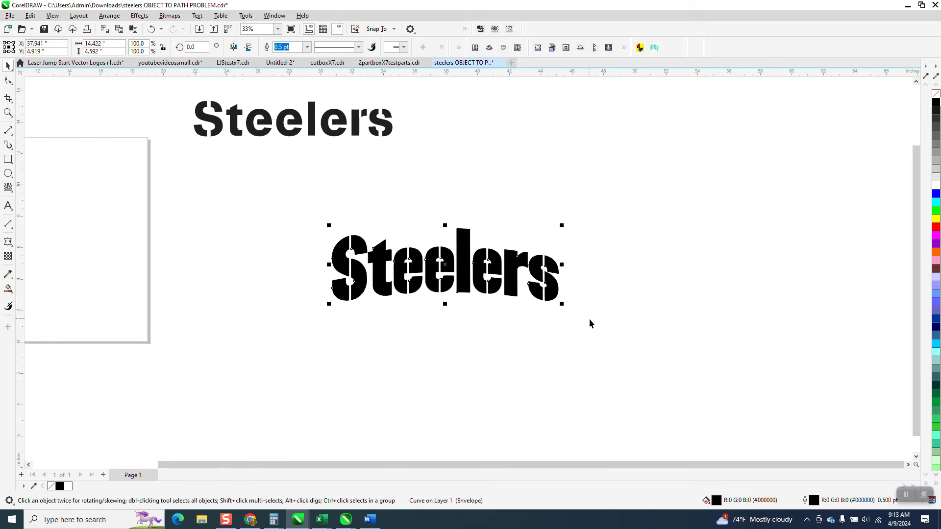